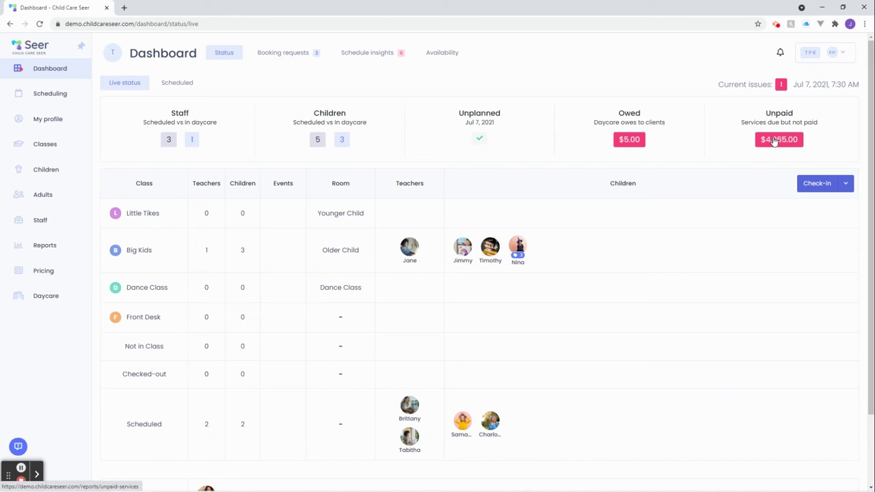
left_click(775, 141)
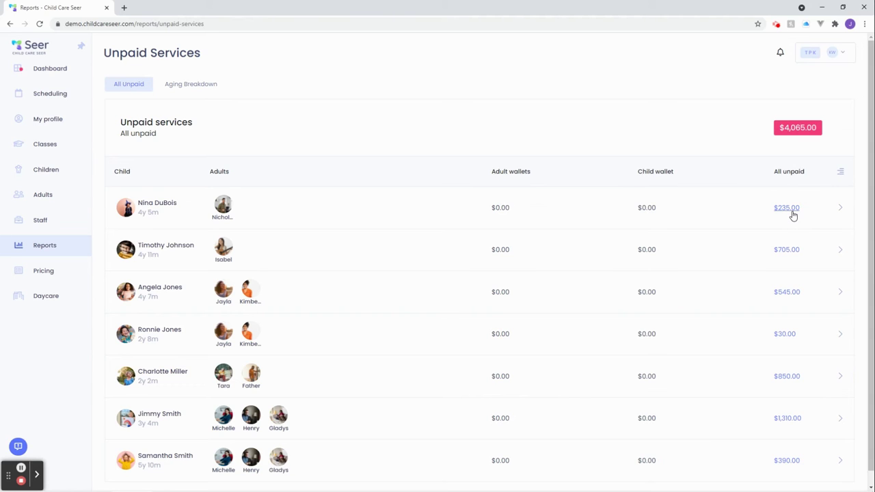
left_click(793, 215)
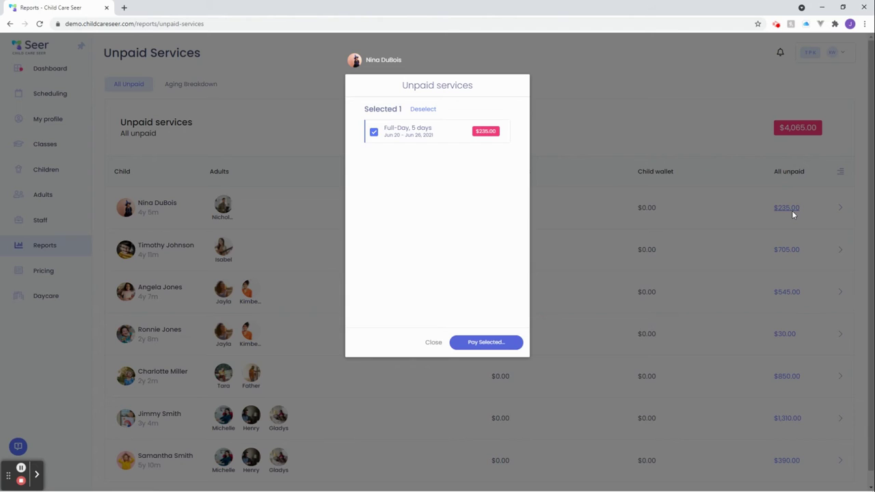
Start a $235.00 payment for Nina's selected service and expand the Payment type choices
left_click(491, 341)
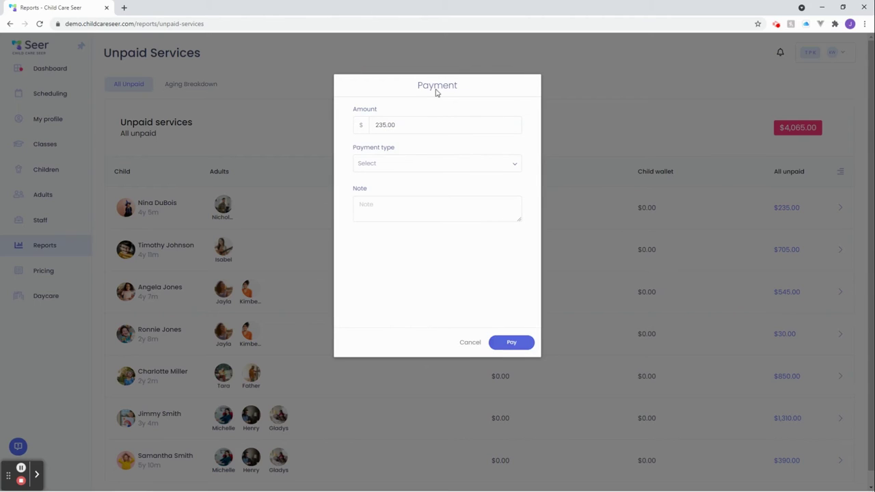
left_click(431, 170)
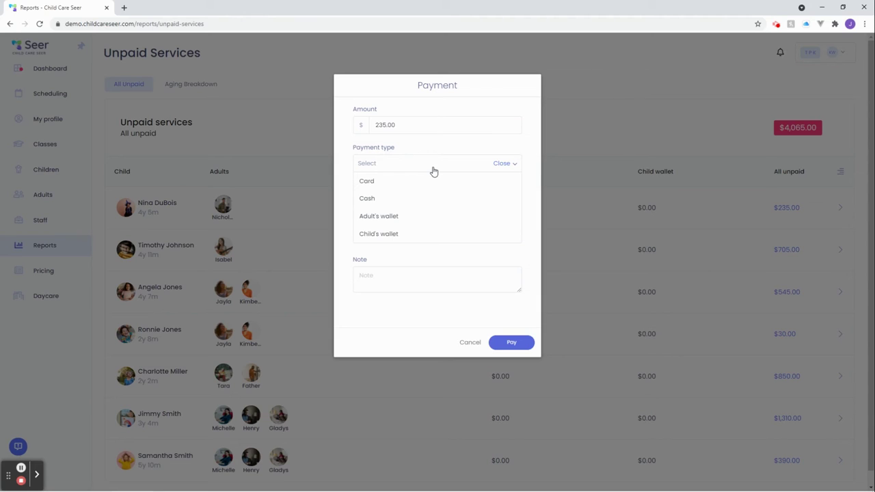
left_click(428, 183)
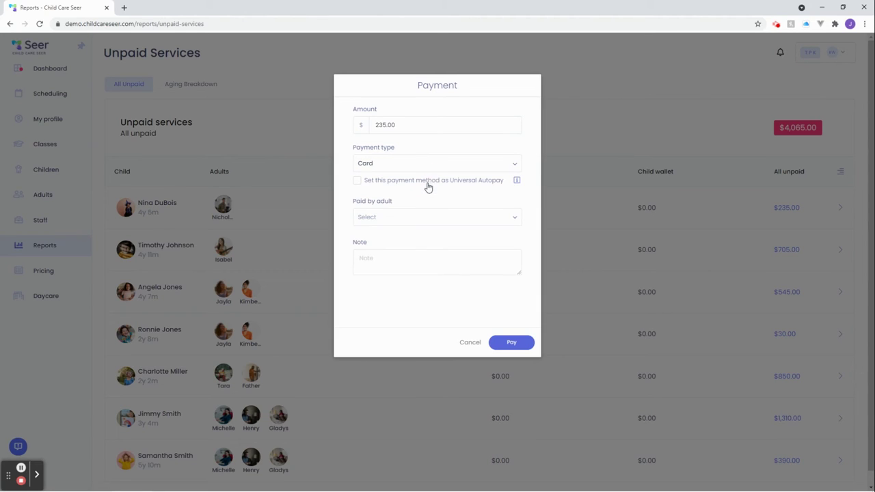
left_click(416, 220)
left_click(417, 236)
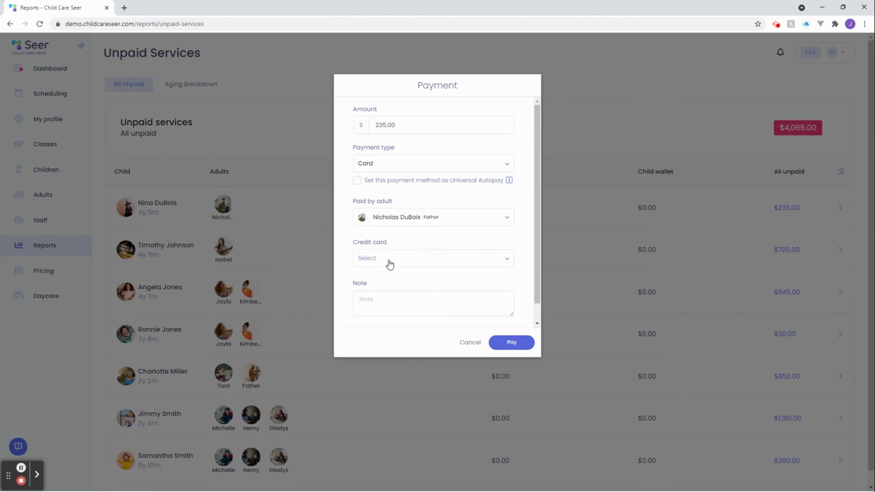
left_click(389, 263)
scroll(389, 262, "down", 1)
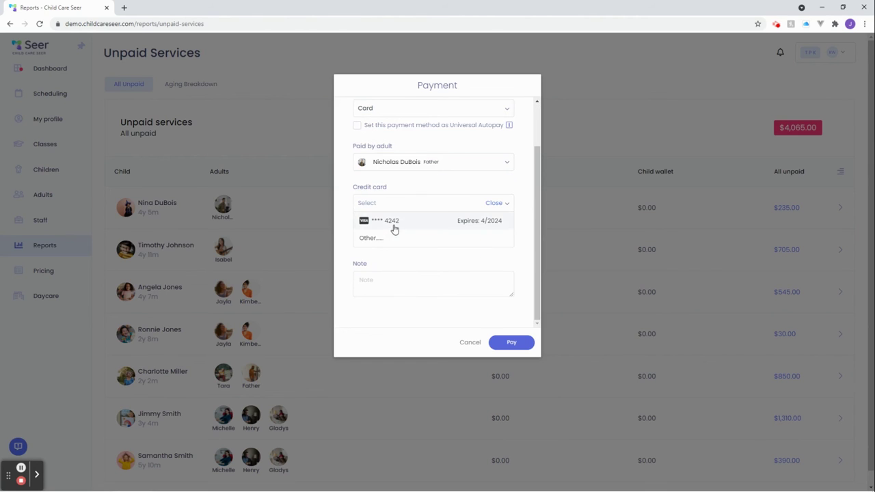
left_click(393, 229)
left_click(507, 342)
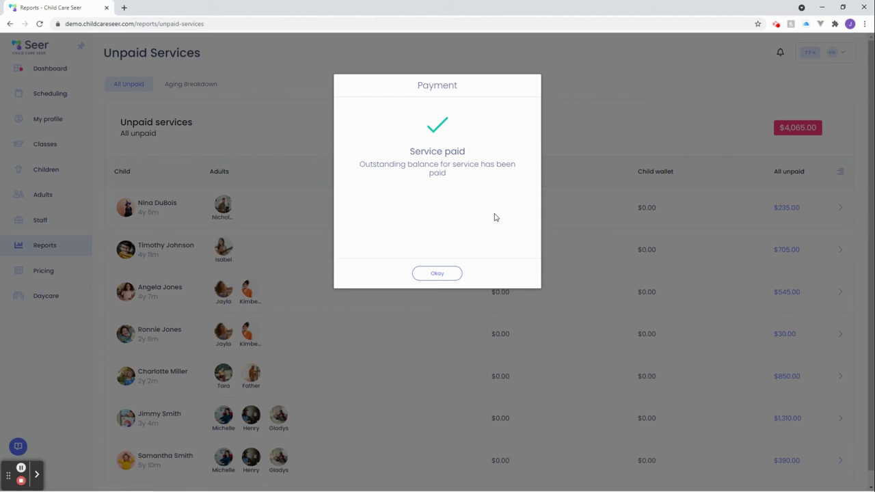
Dismiss the Service paid confirmation, leaving the unpaid total at $3,830.00 without Nina
left_click(443, 272)
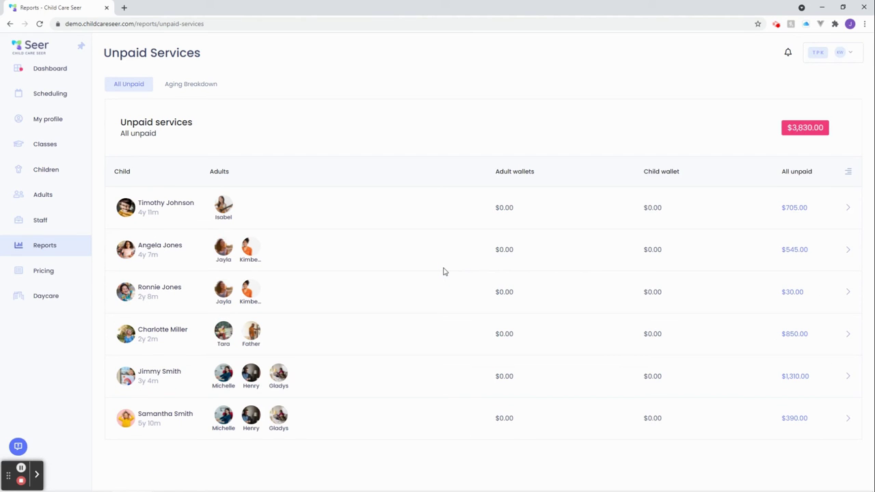